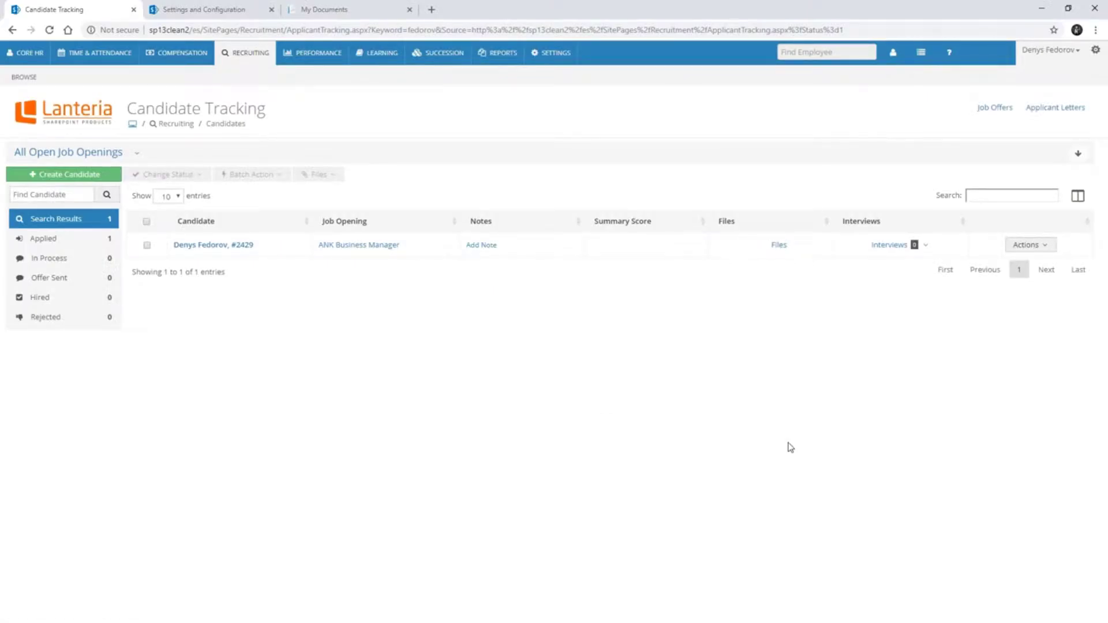
Show the candidate's four uploaded PDFs, including the unsigned DF Reference Letter.
click(794, 448)
click(227, 247)
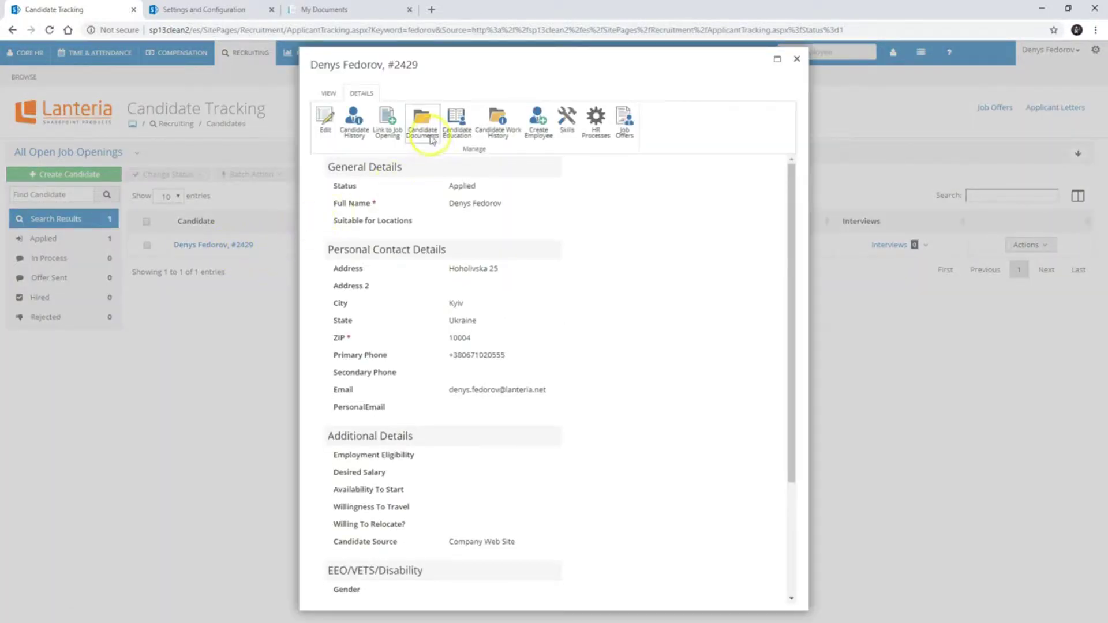
click(423, 127)
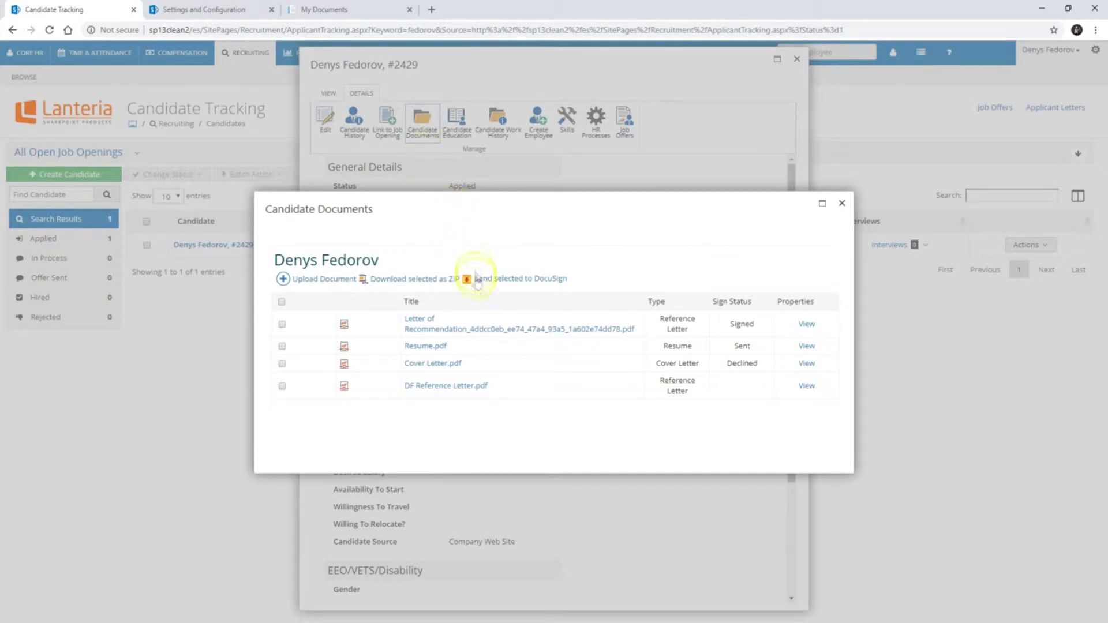
click(442, 388)
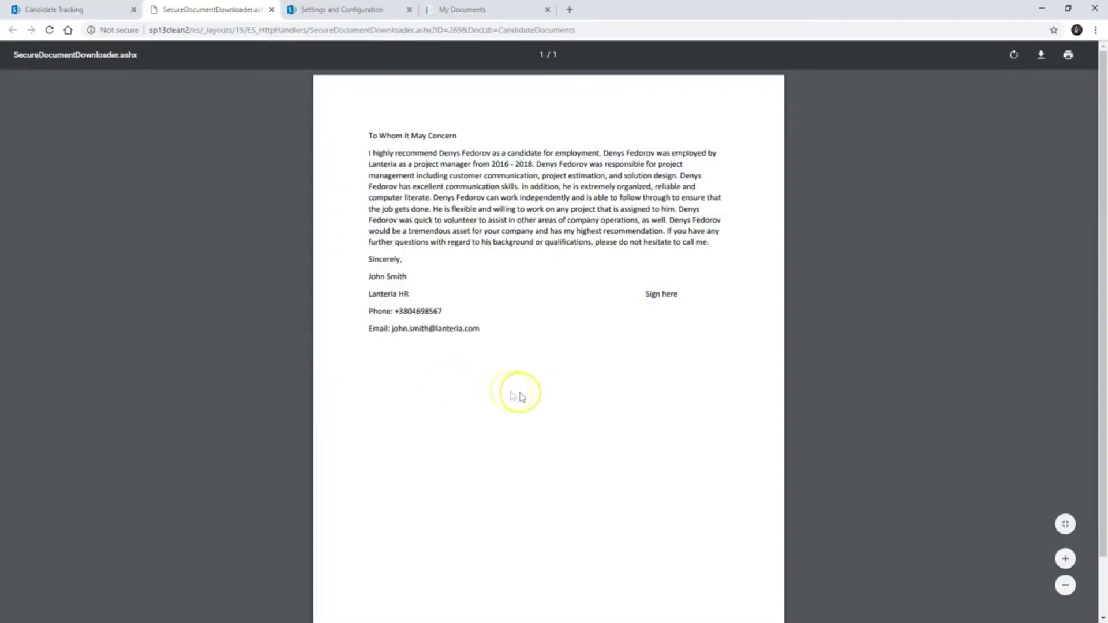
drag(644, 293, 678, 293)
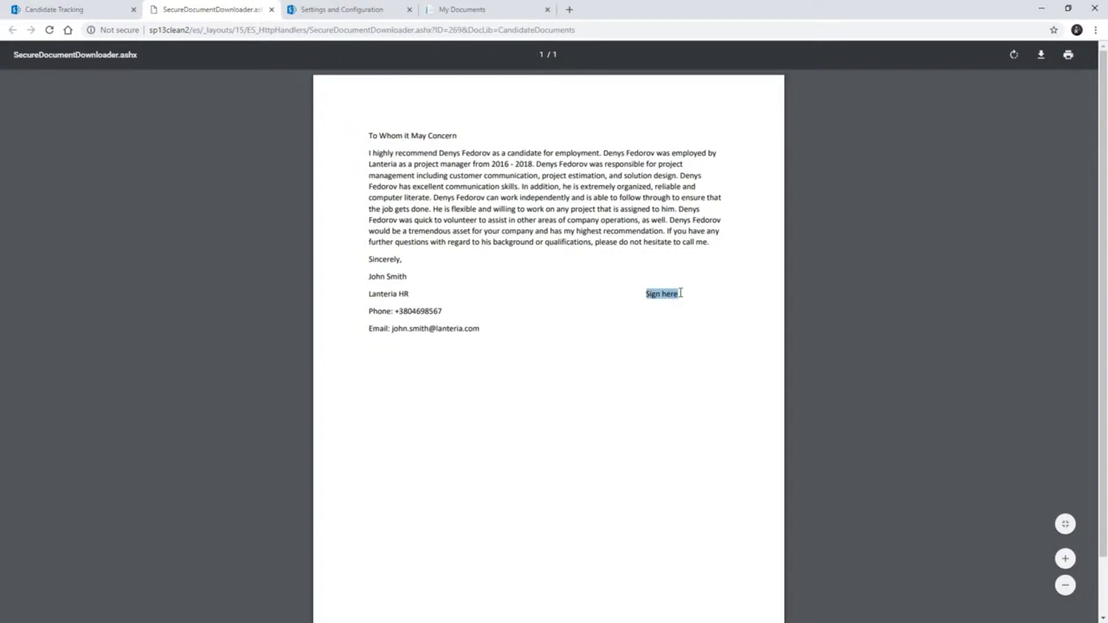
click(352, 11)
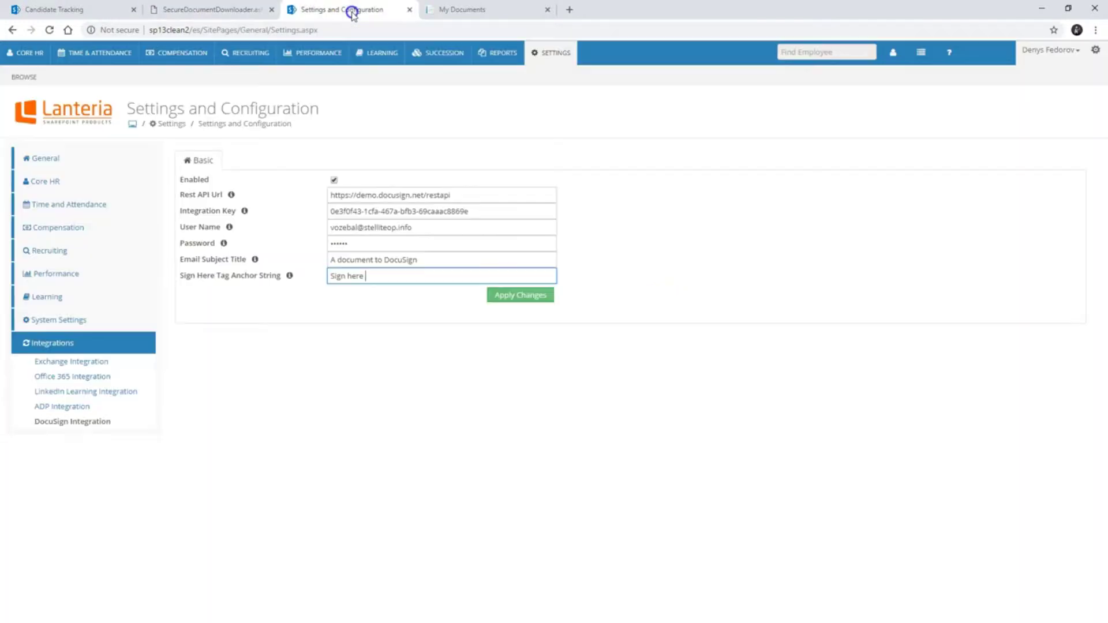
click(363, 279)
drag(363, 279, 326, 282)
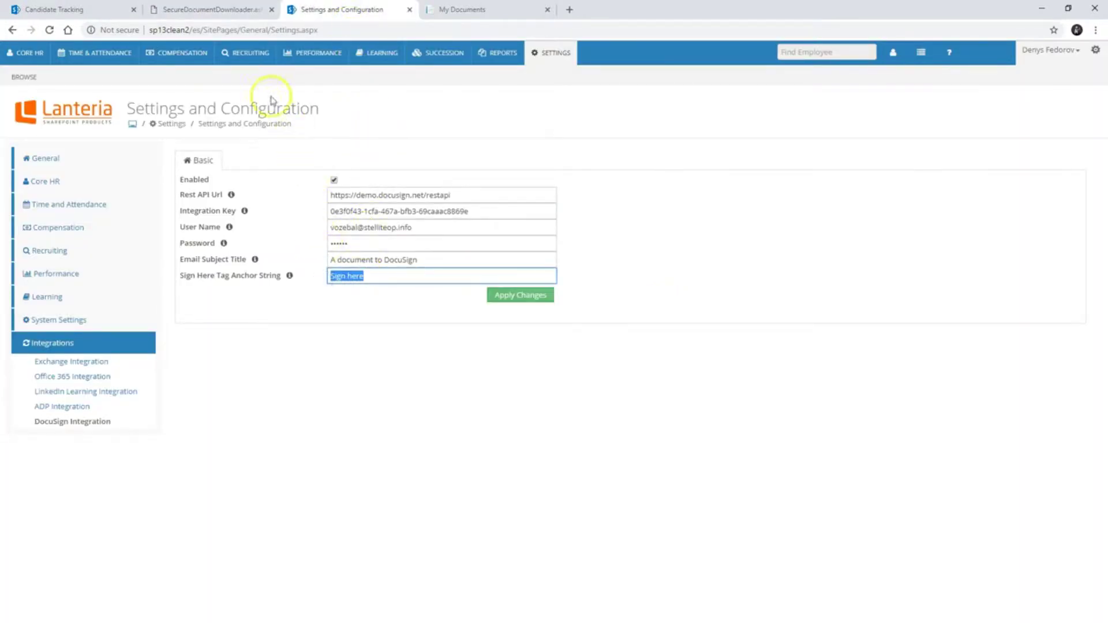
click(226, 11)
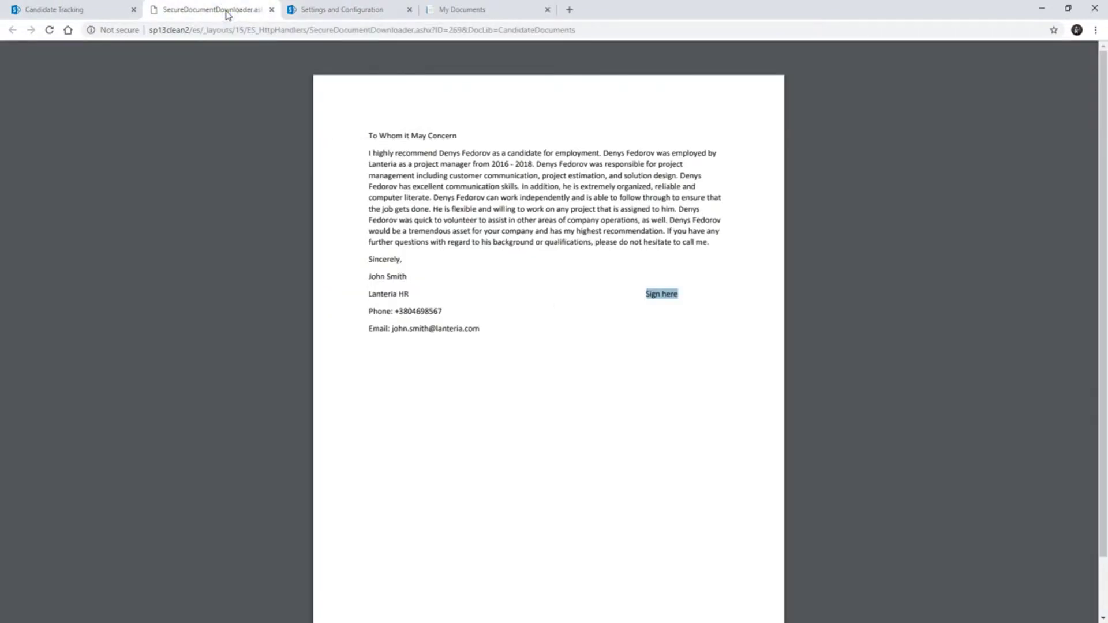
click(271, 10)
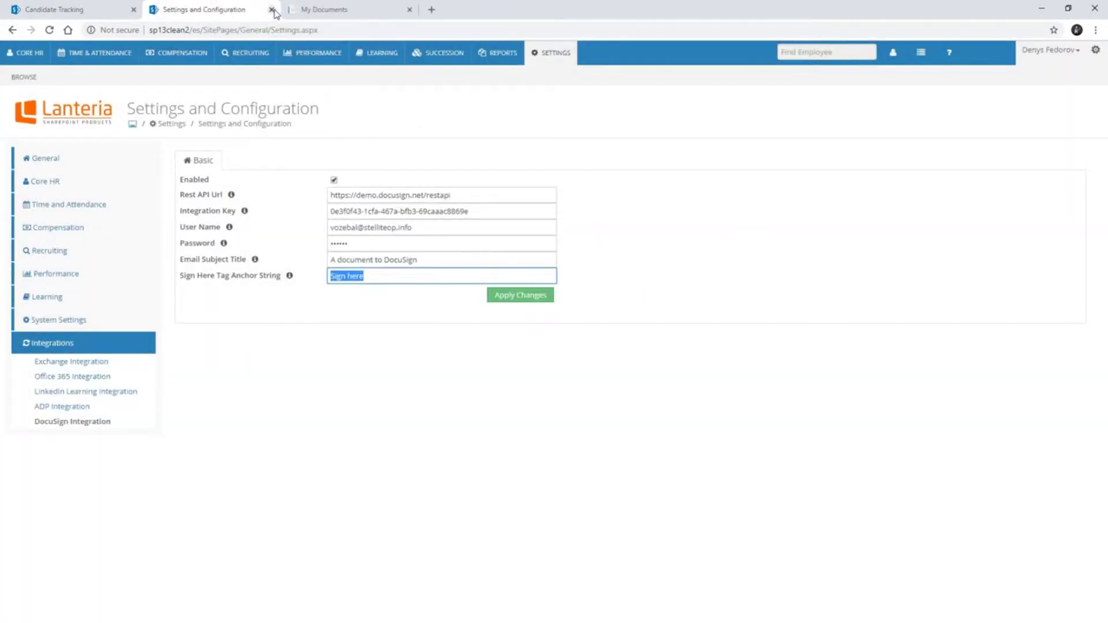
click(57, 9)
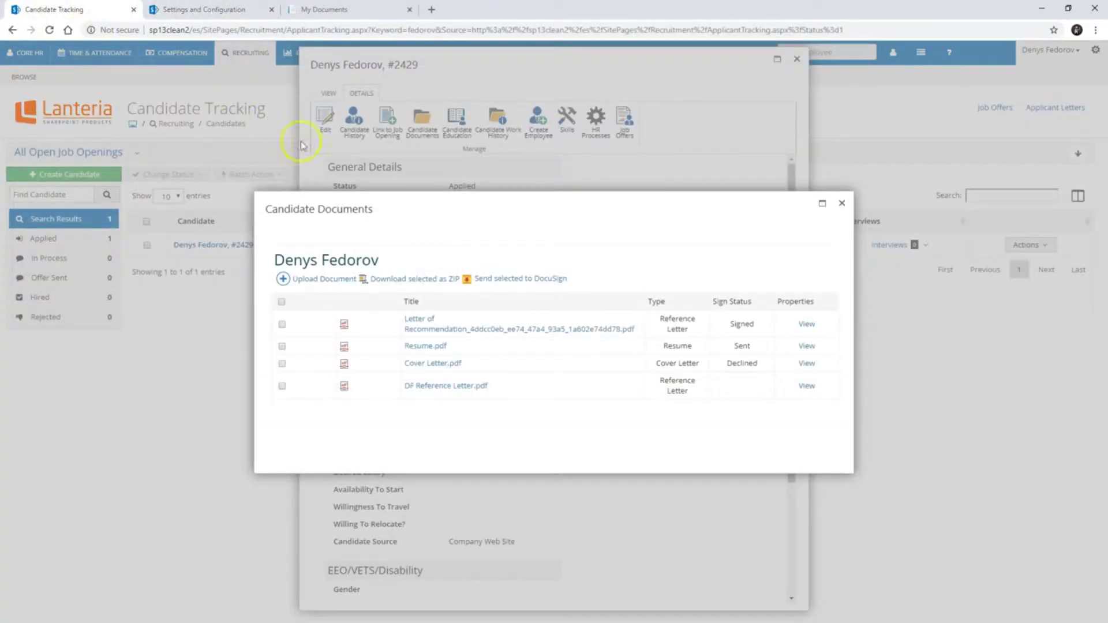
Select the DF Reference Letter for sending to DocuSign.
click(282, 385)
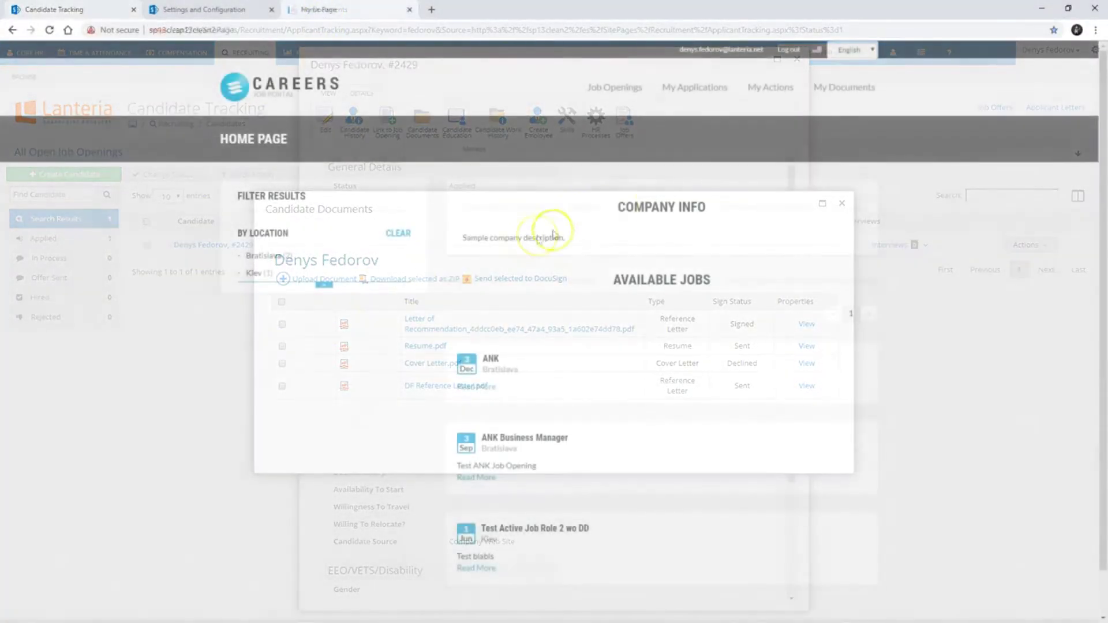
Start the DocuSign signing session for the Reference Letter from My Documents.
click(829, 92)
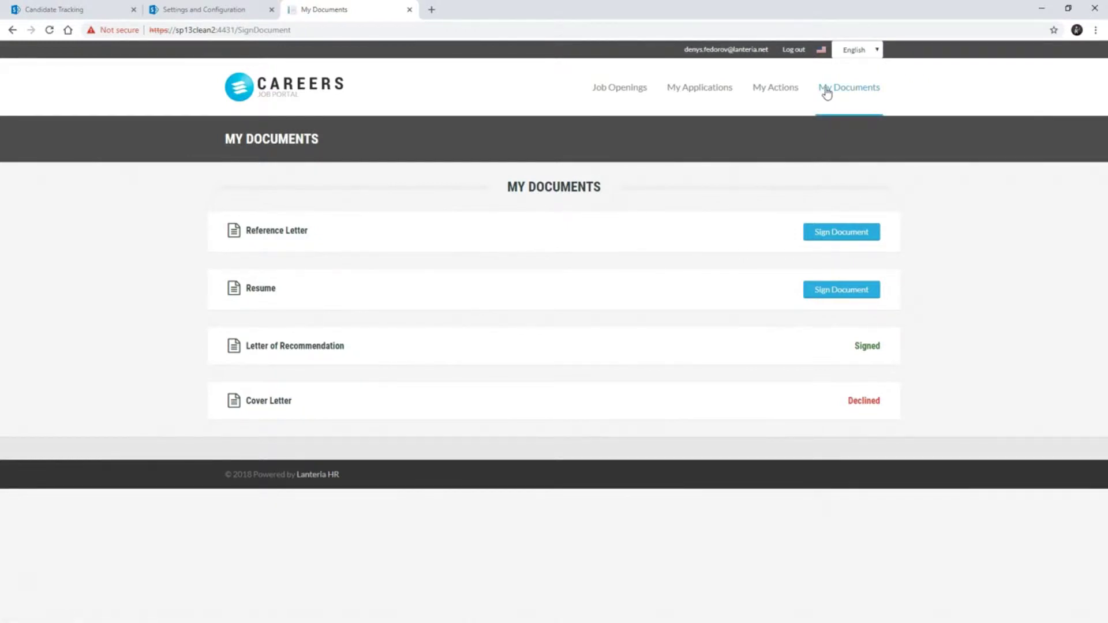
click(829, 234)
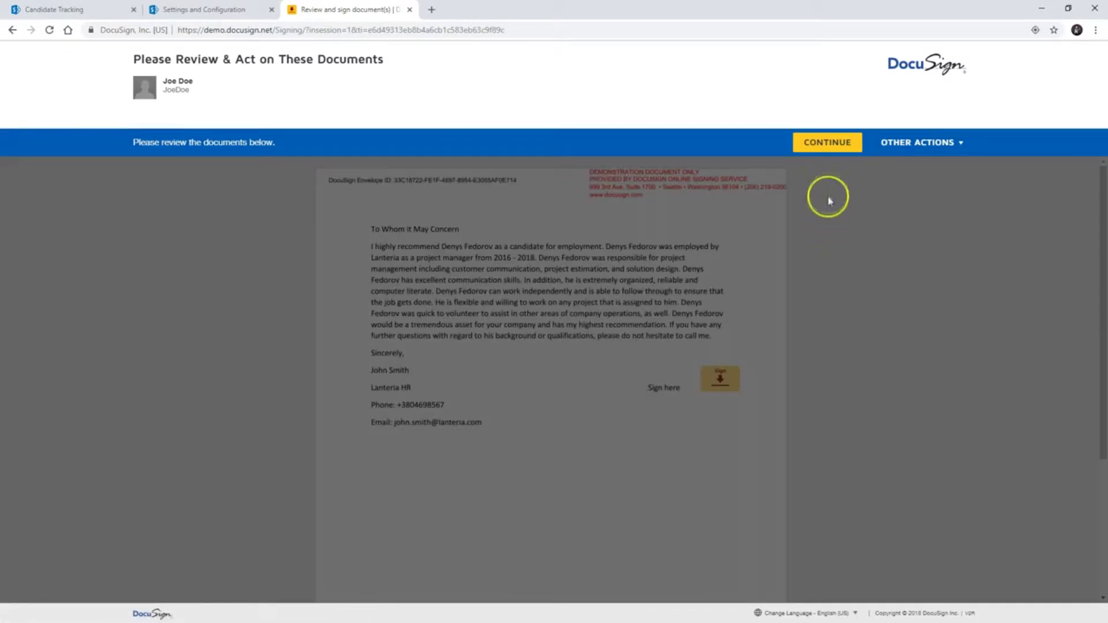
Apply the candidate's signature beside 'Sign here' and show the saved signatures list.
click(828, 146)
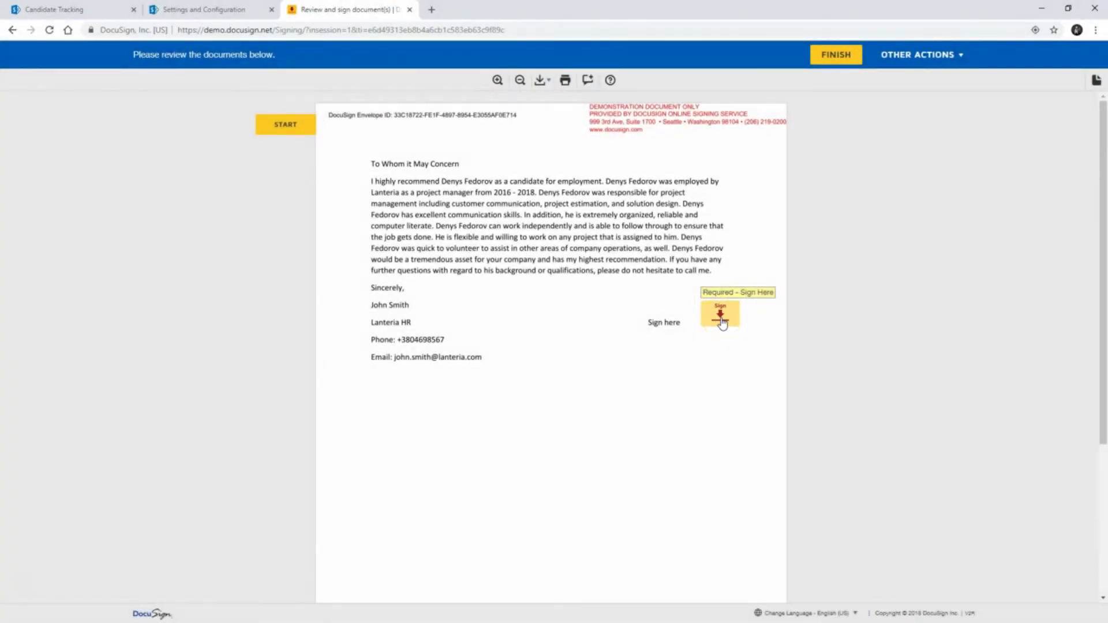
click(722, 324)
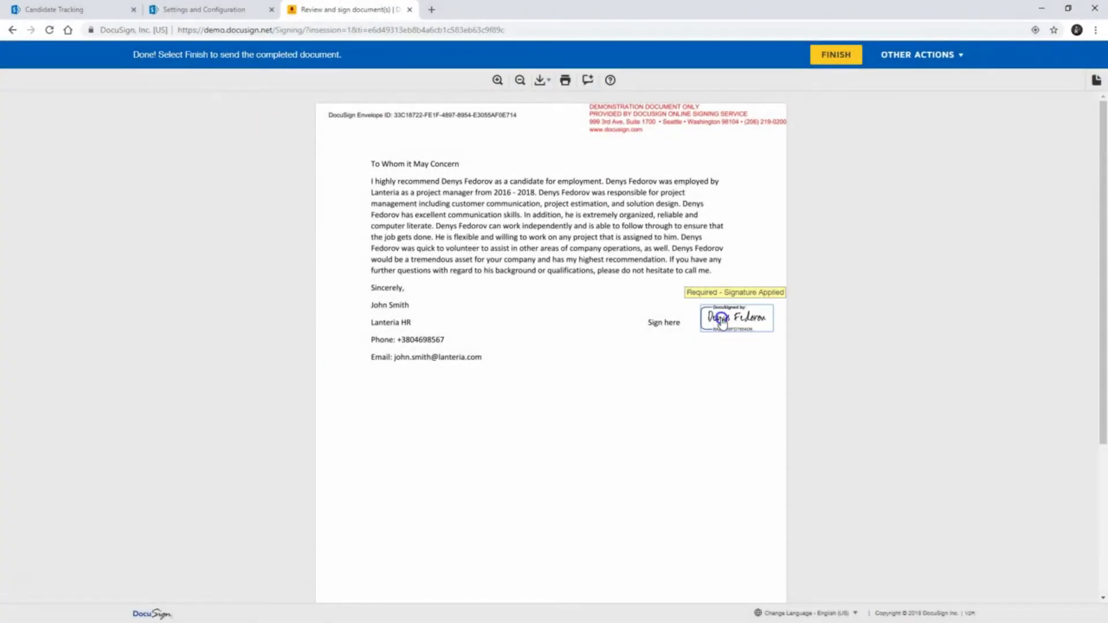
click(722, 321)
click(718, 347)
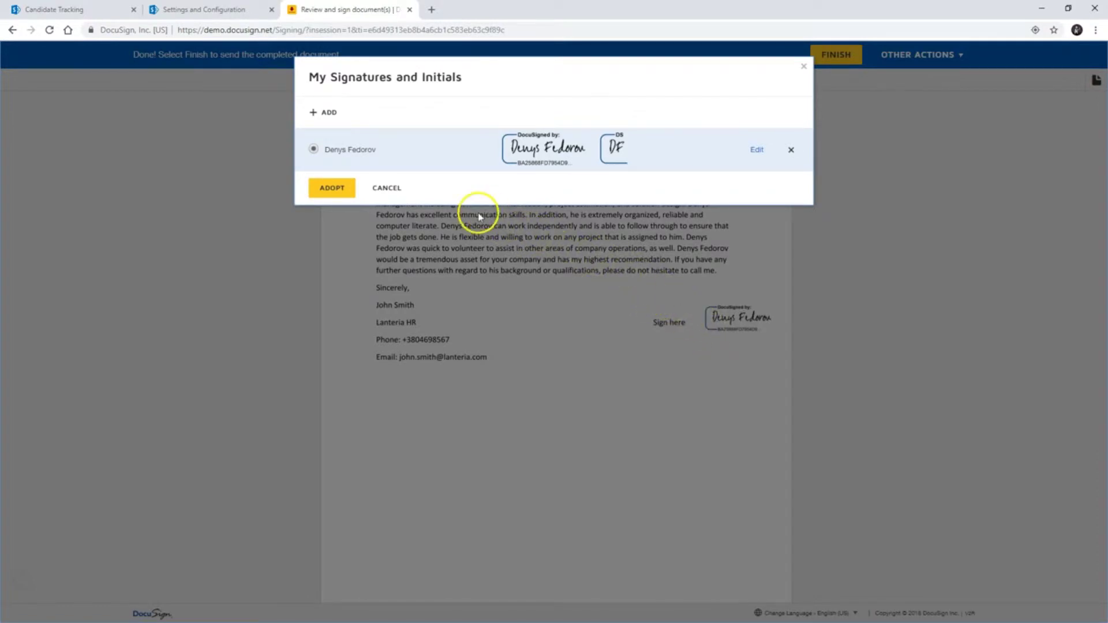
Browse alternative typed signature styles and keep one.
click(756, 151)
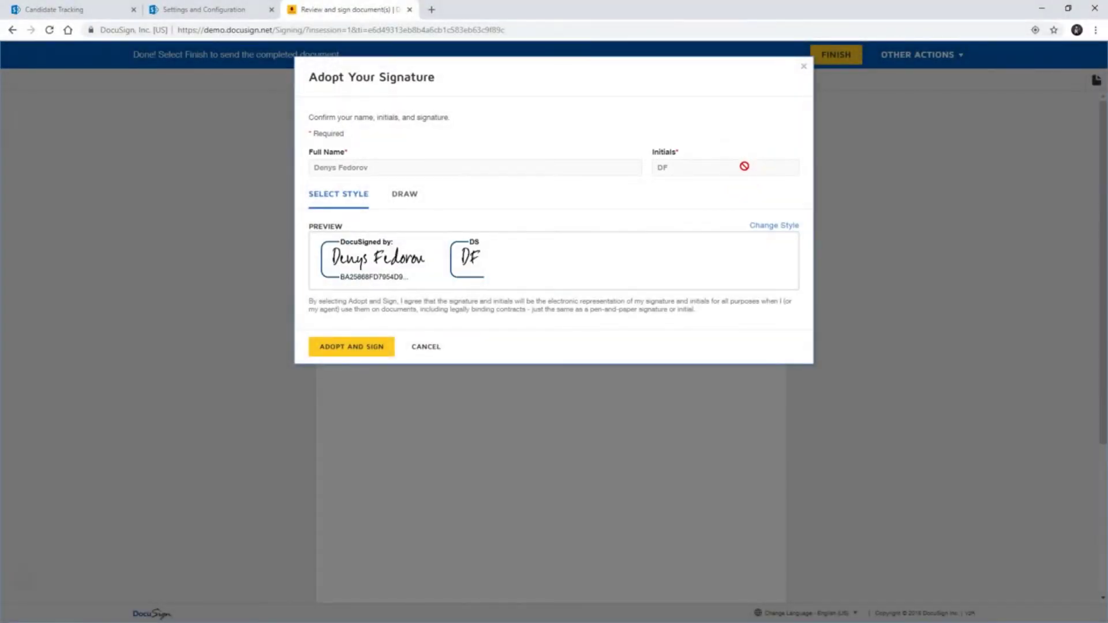
click(776, 228)
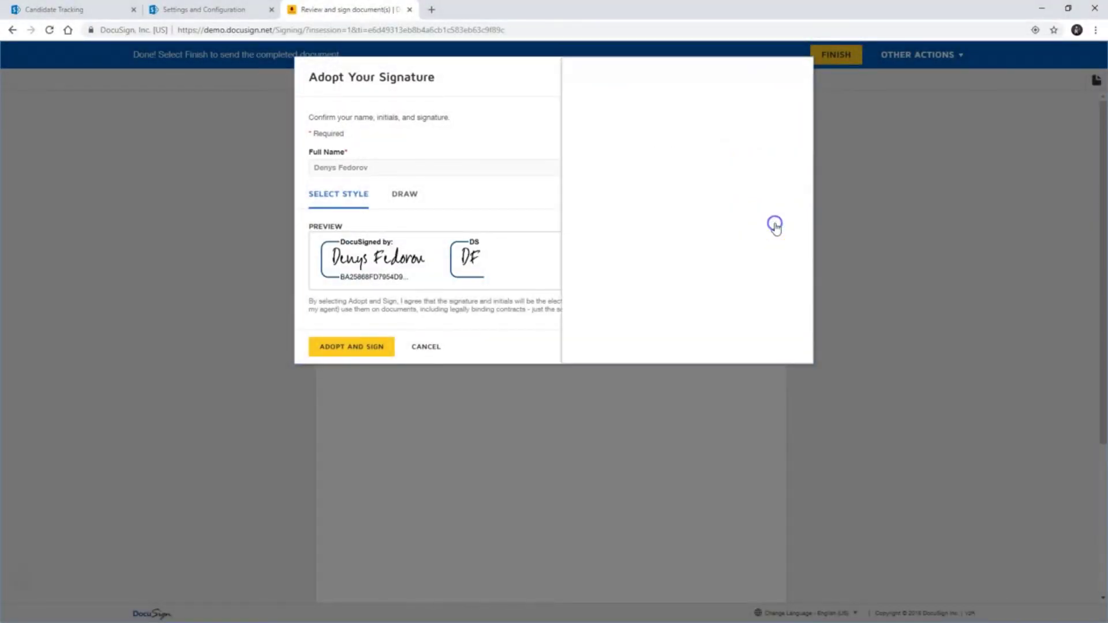
scroll(709, 198, down, 2)
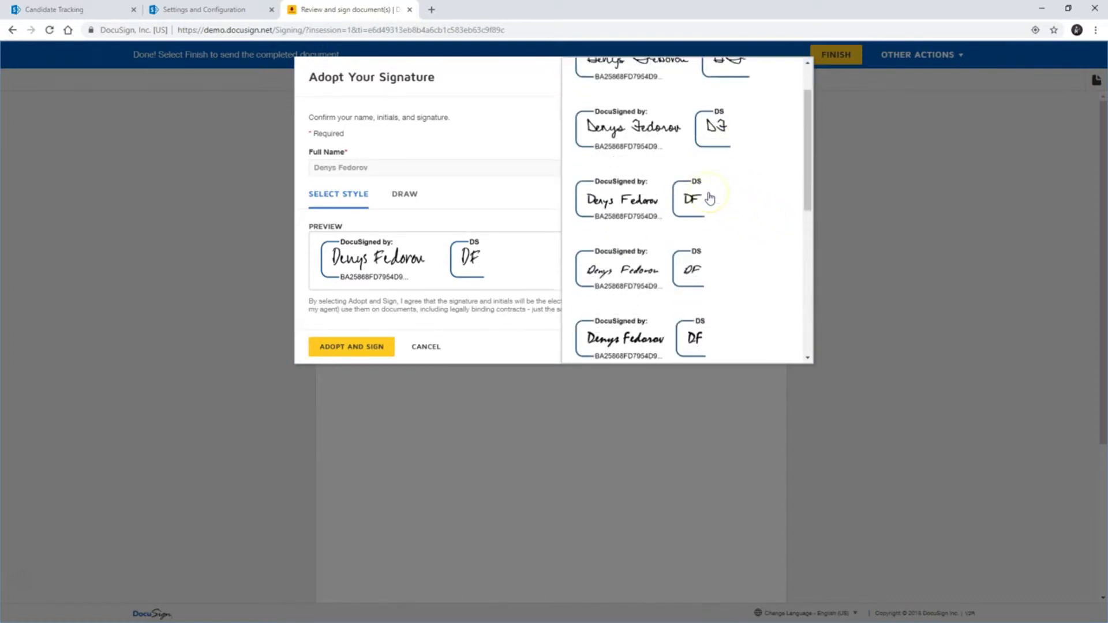
scroll(709, 198, down, 2)
scroll(709, 198, down, 2)
scroll(708, 199, down, 1)
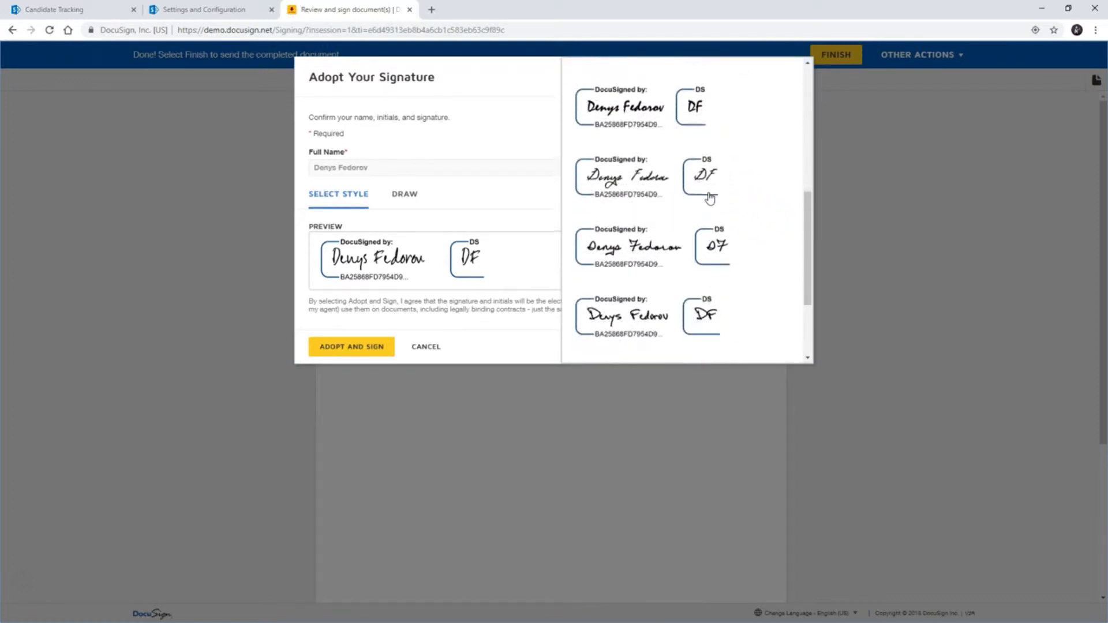
scroll(709, 198, down, 1)
scroll(708, 198, down, 1)
scroll(709, 198, down, 1)
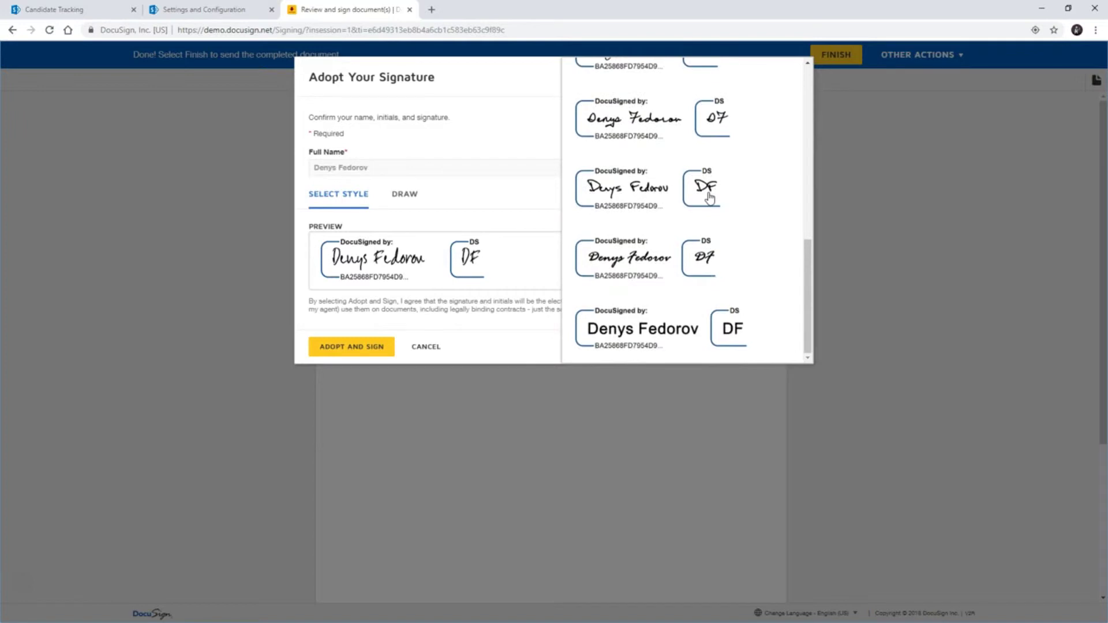
click(501, 350)
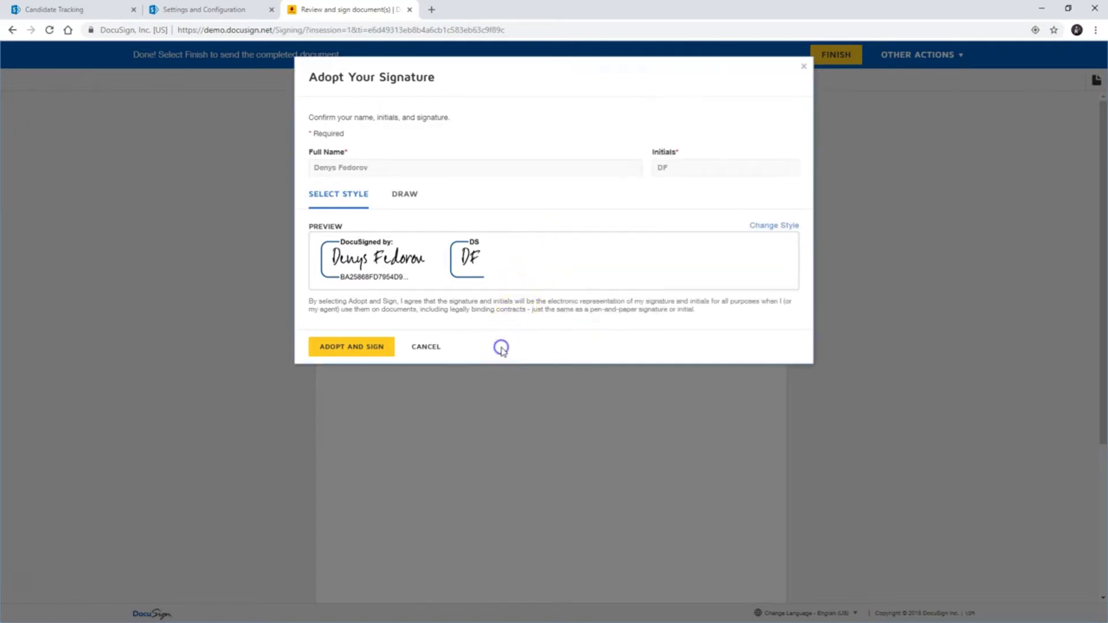
Hand-draw a 'U.F.' signature on the Draw tab.
click(400, 195)
click(373, 258)
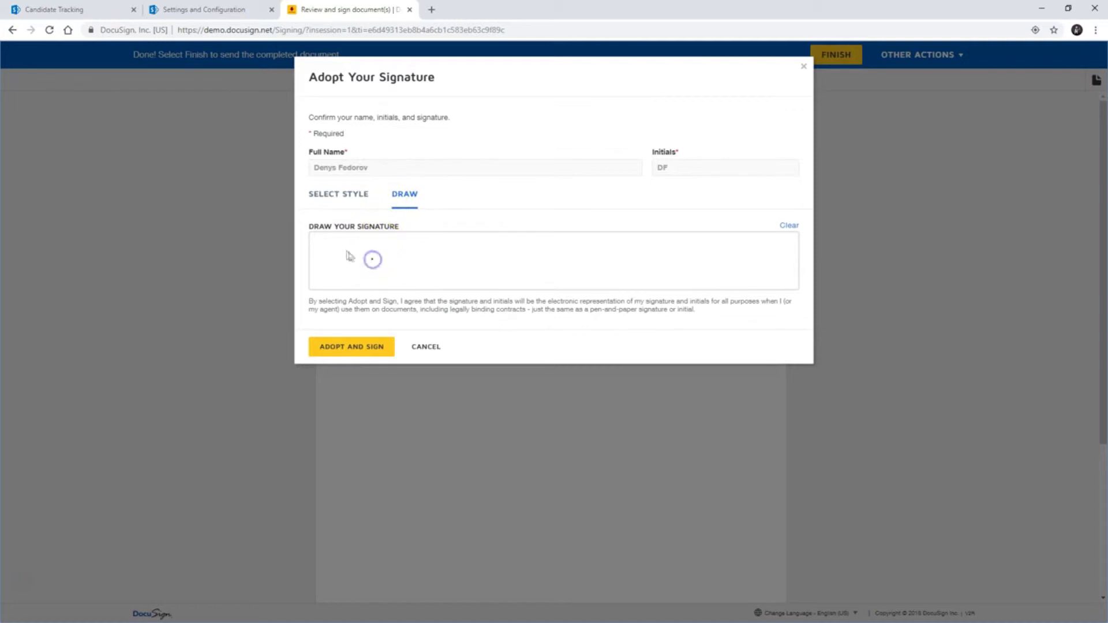
mouse_move(329, 240)
mouse_down()
mouse_move(365, 260)
mouse_move(350, 234)
mouse_move(398, 271)
mouse_move(412, 237)
mouse_up()
click(385, 266)
drag(390, 251, 425, 253)
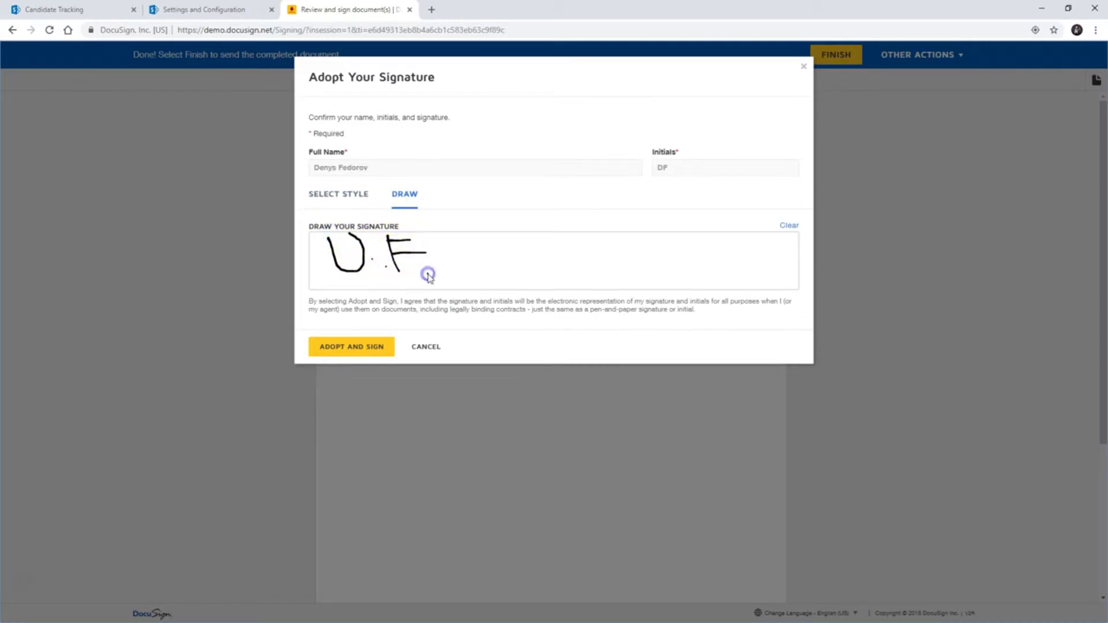
click(426, 274)
Adopt the typed-style signature and replace the existing one in the letter.
click(344, 195)
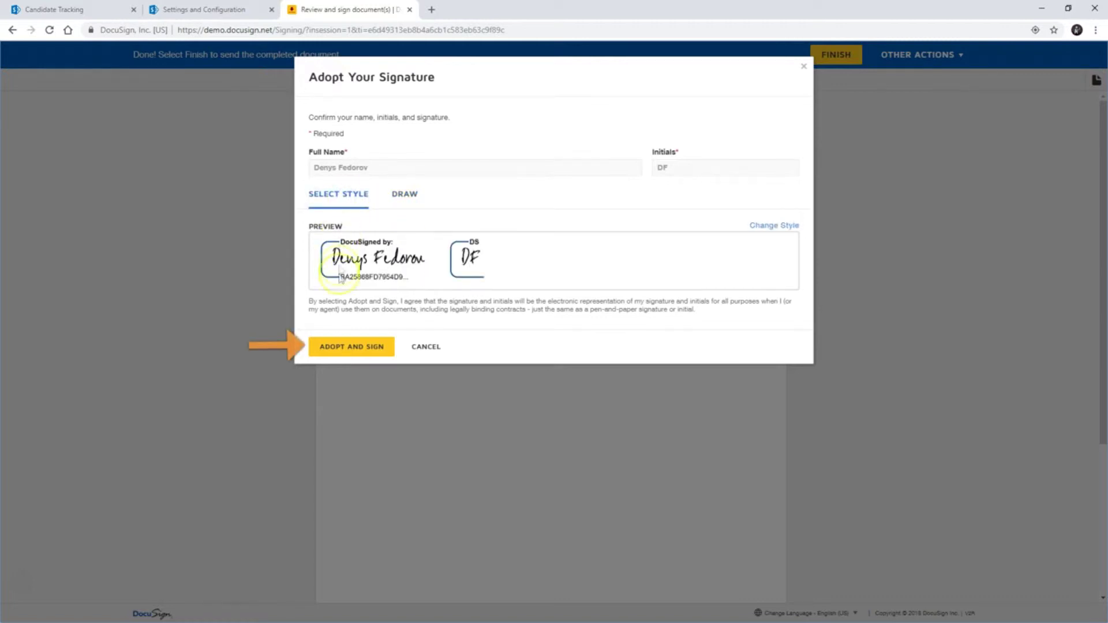
click(345, 348)
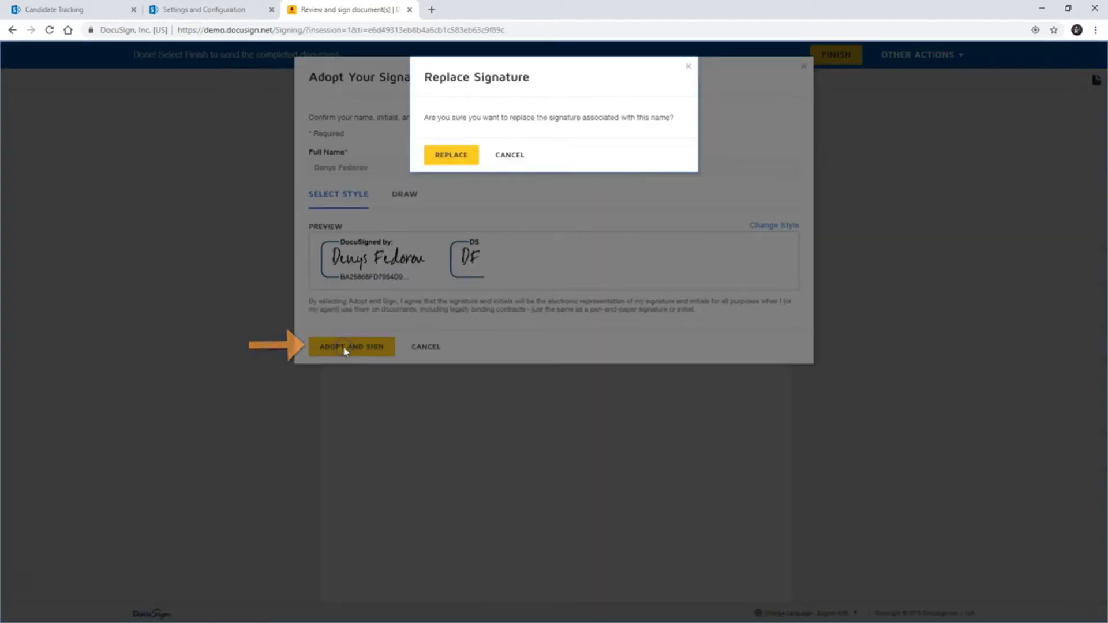
click(435, 164)
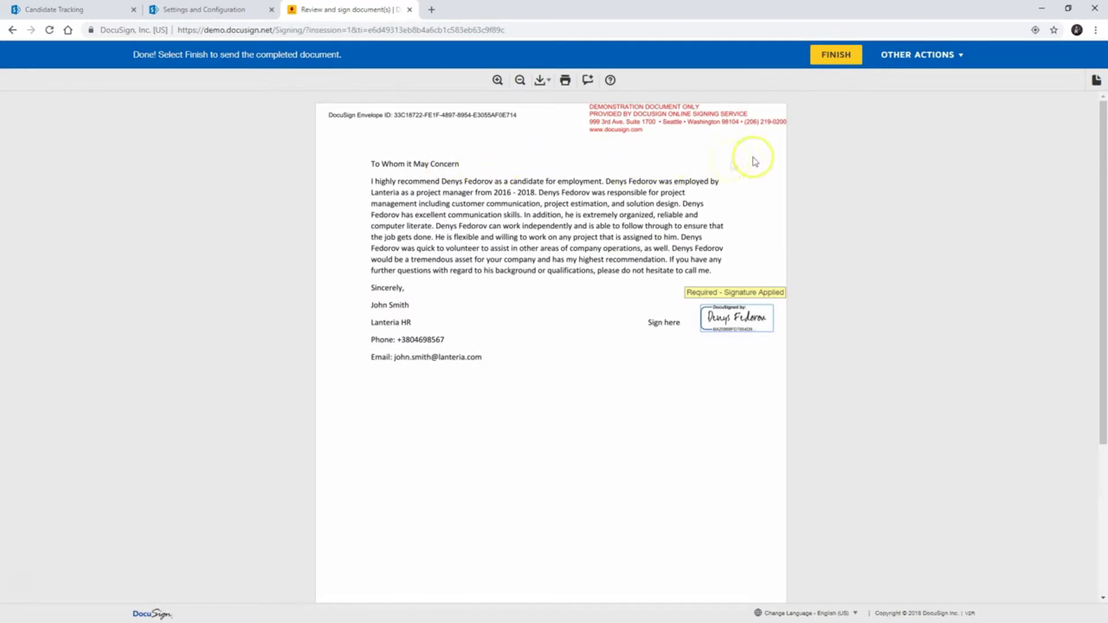
click(949, 61)
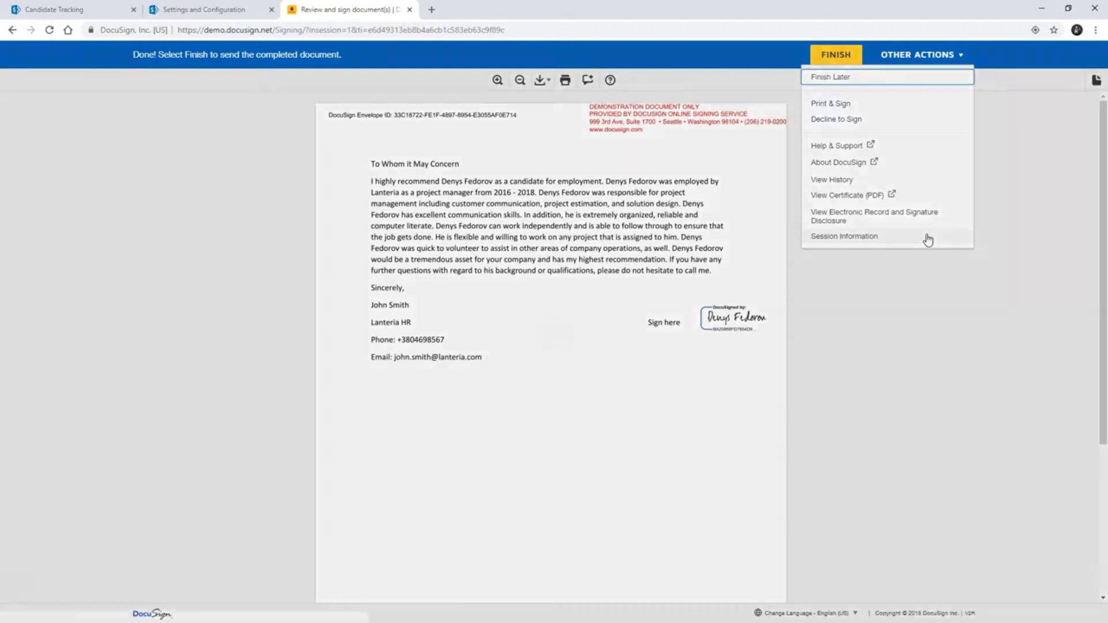
Finish signing so the reference letter reads Signed with its signature in the PDF.
click(834, 55)
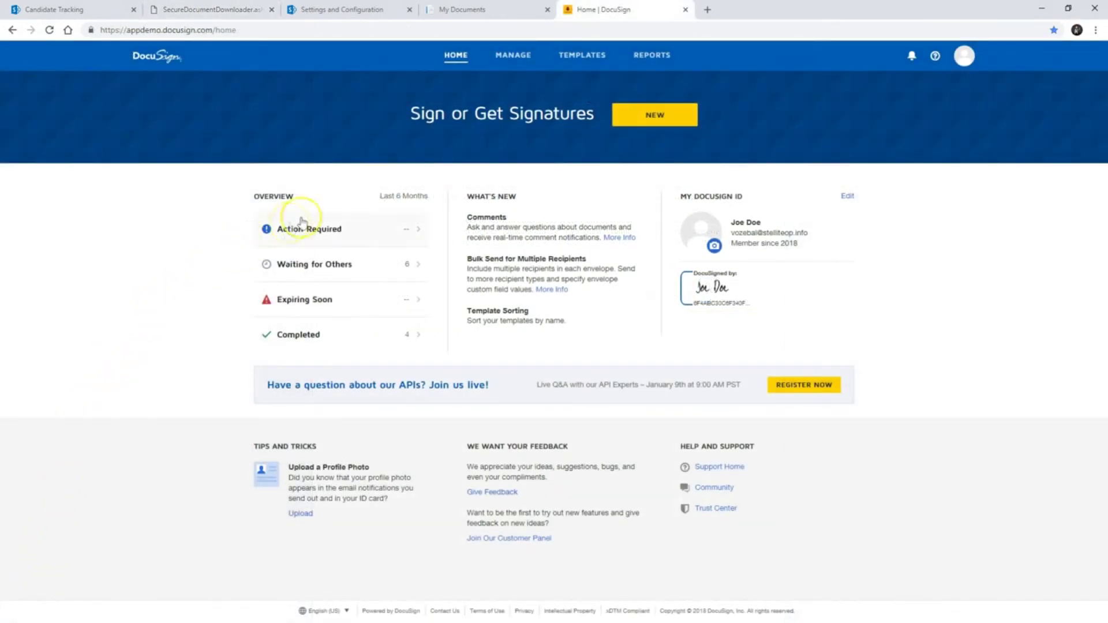
Review the six Waiting for Others envelopes and the newest one's Resend options without changes.
click(524, 60)
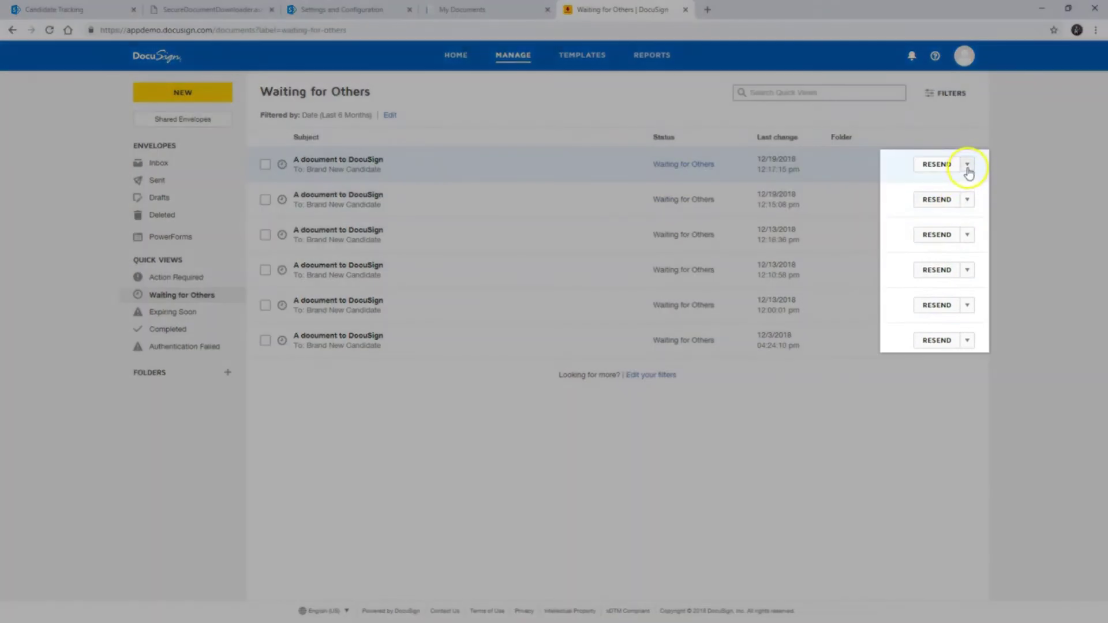
click(967, 166)
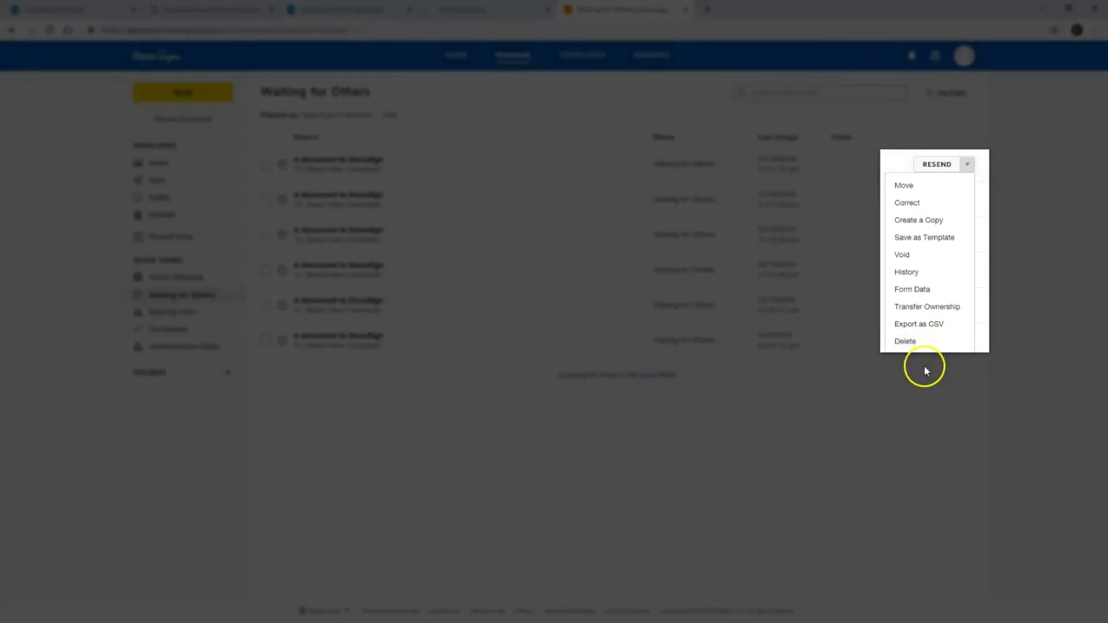
click(924, 369)
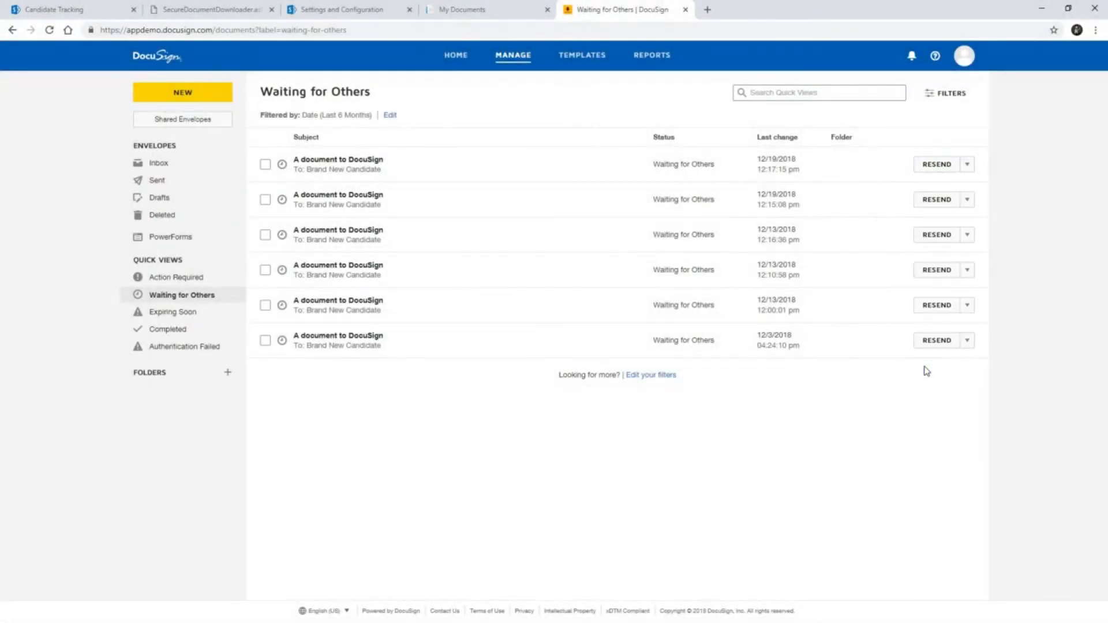